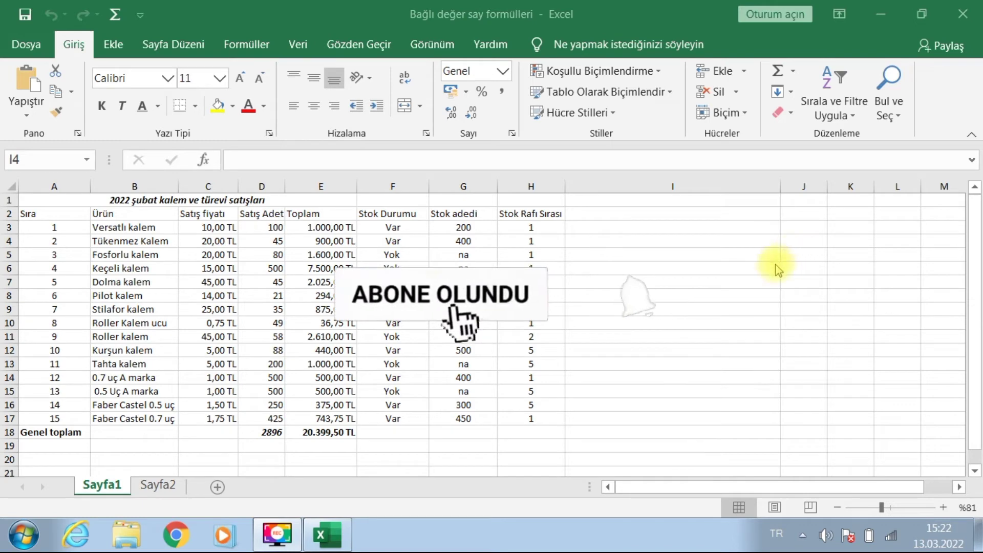
# Step: Enter the label 'stokta var olan ürün miktarı' in cell I4 and confirm it
pyautogui.click(623, 246)
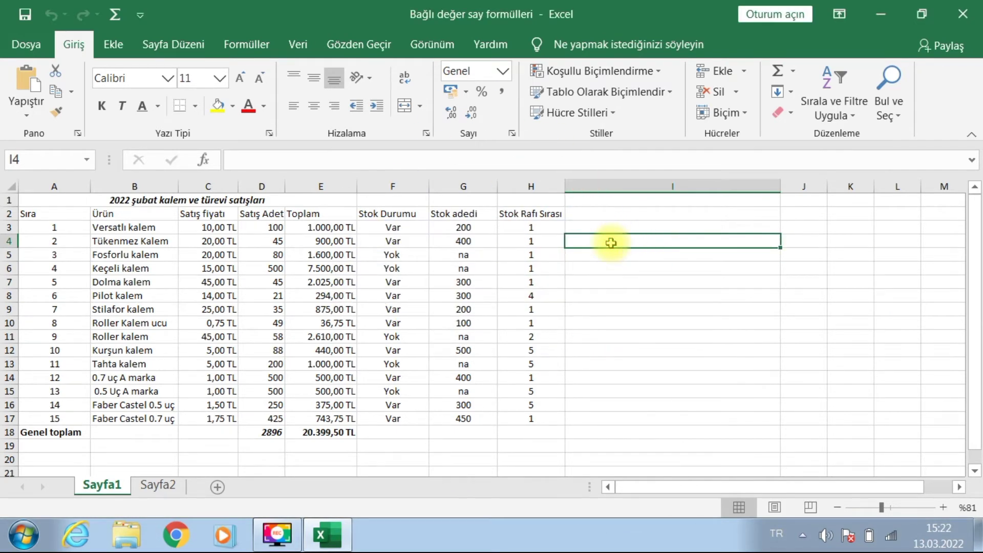
pyautogui.write('stokta var olan ürün miktarı')
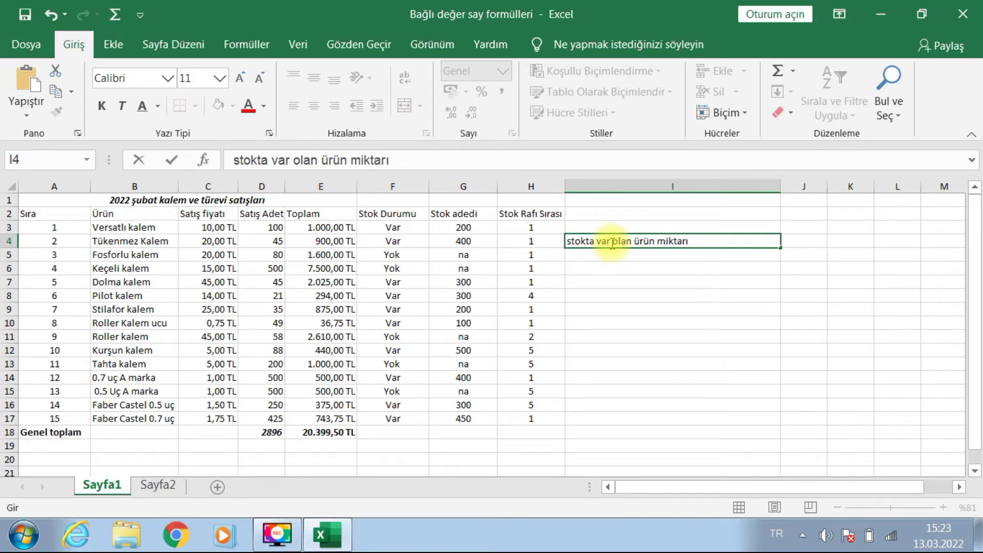
pyautogui.click(789, 244)
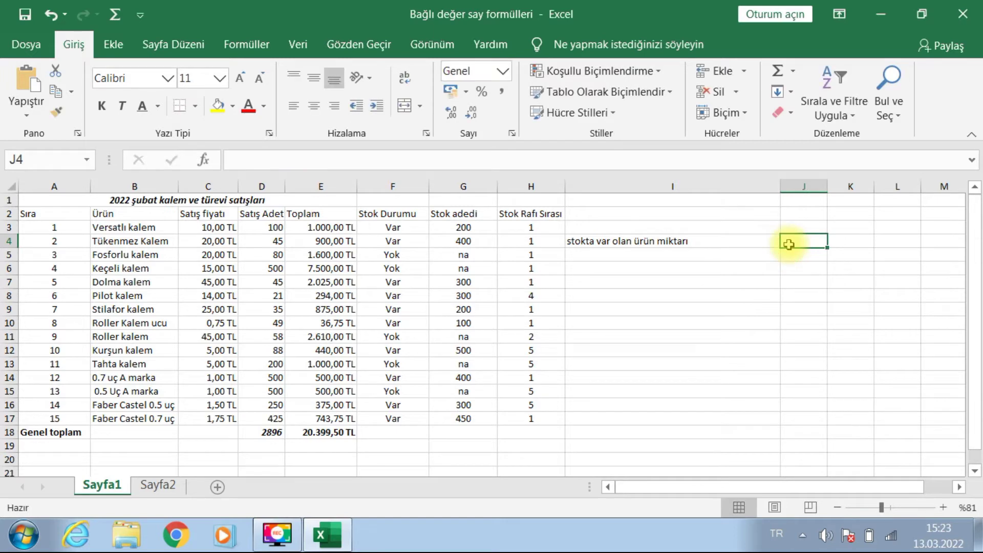
pyautogui.click(660, 243)
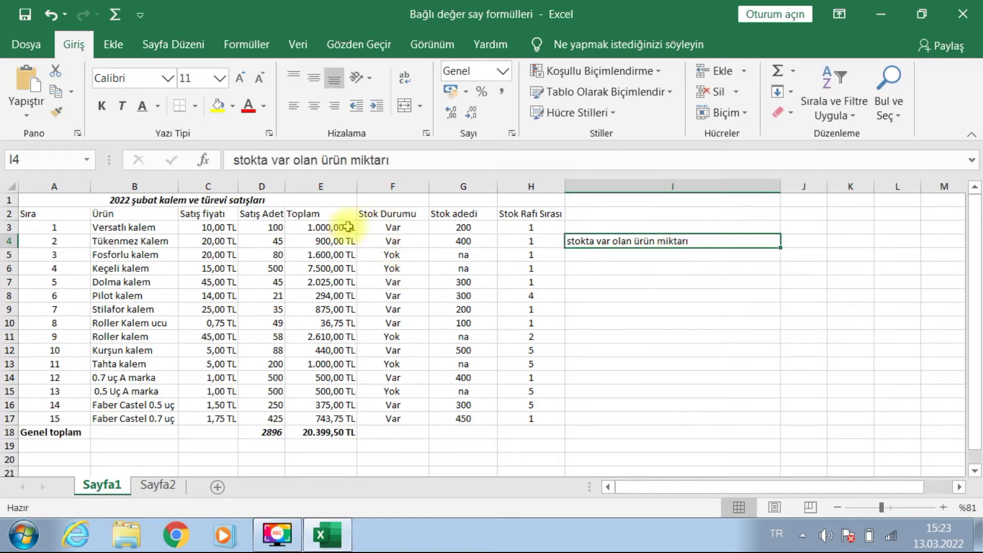
pyautogui.click(395, 214)
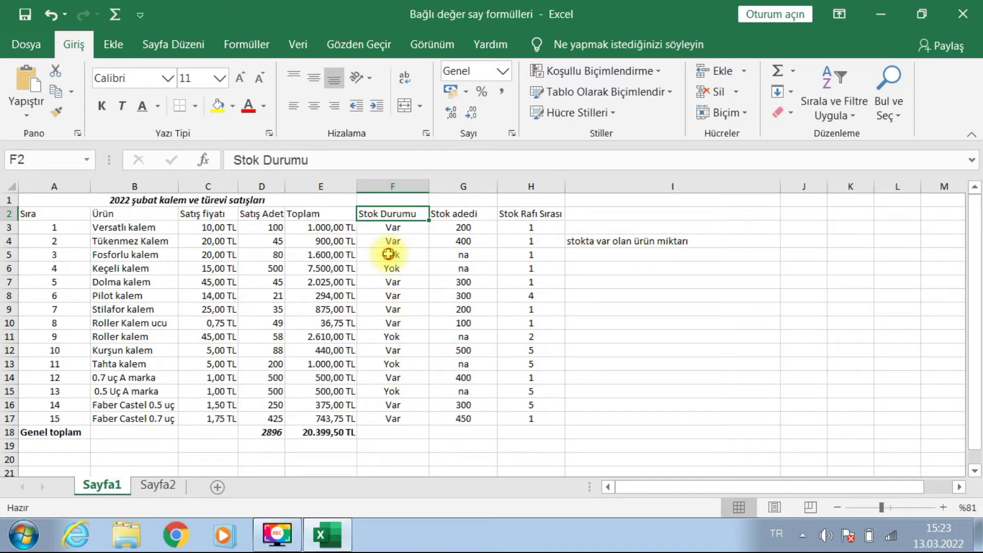
pyautogui.click(388, 254)
pyautogui.click(384, 224)
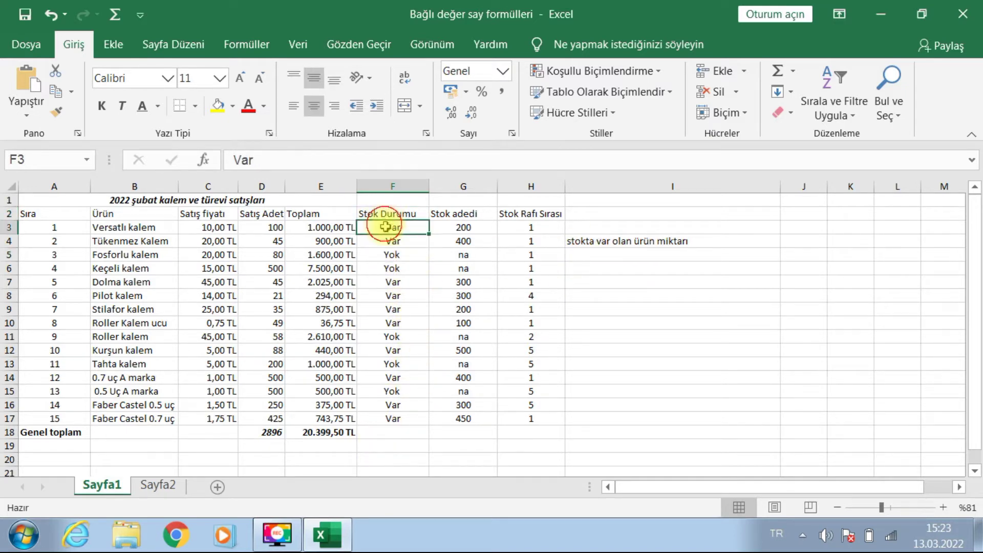
pyautogui.click(391, 241)
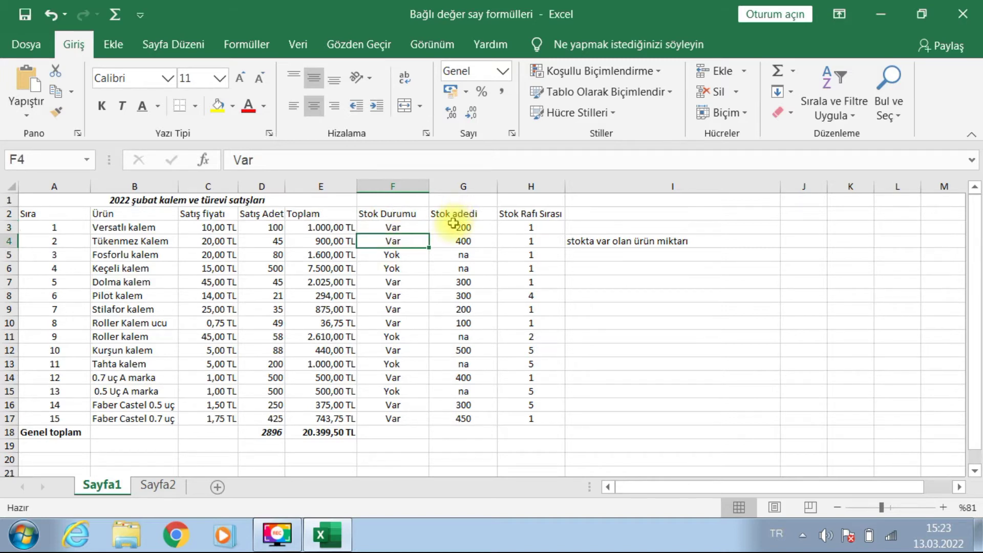
pyautogui.click(453, 225)
pyautogui.click(459, 241)
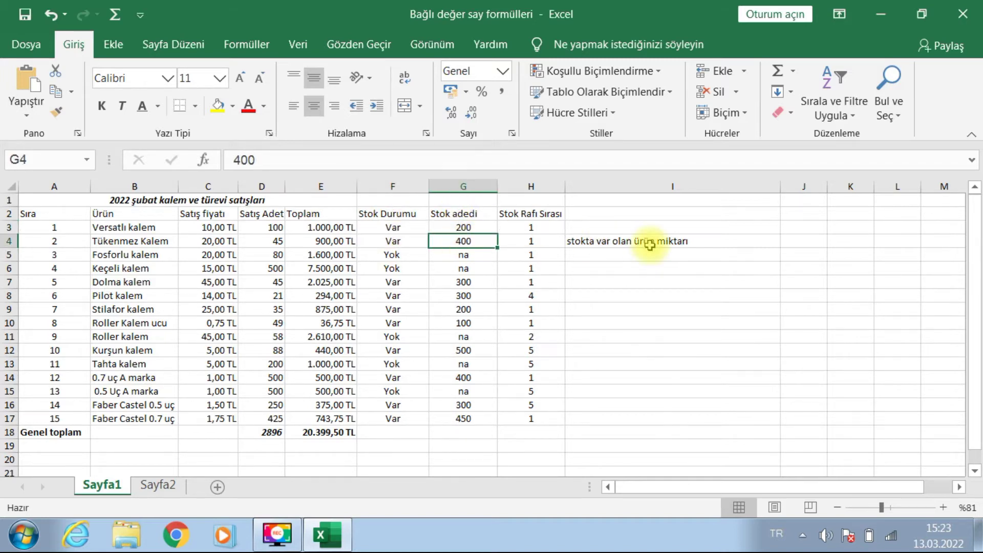
pyautogui.click(794, 240)
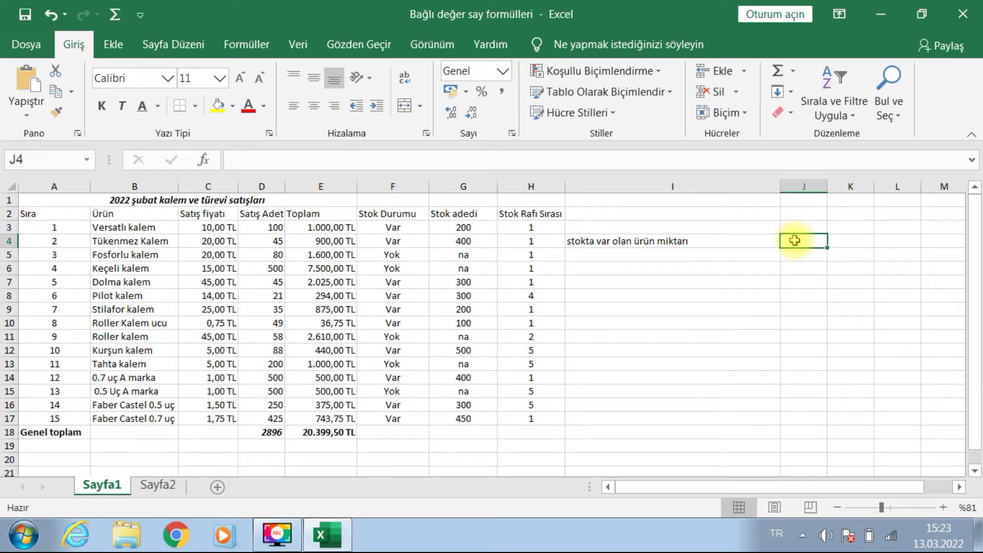
pyautogui.write('=etopla')
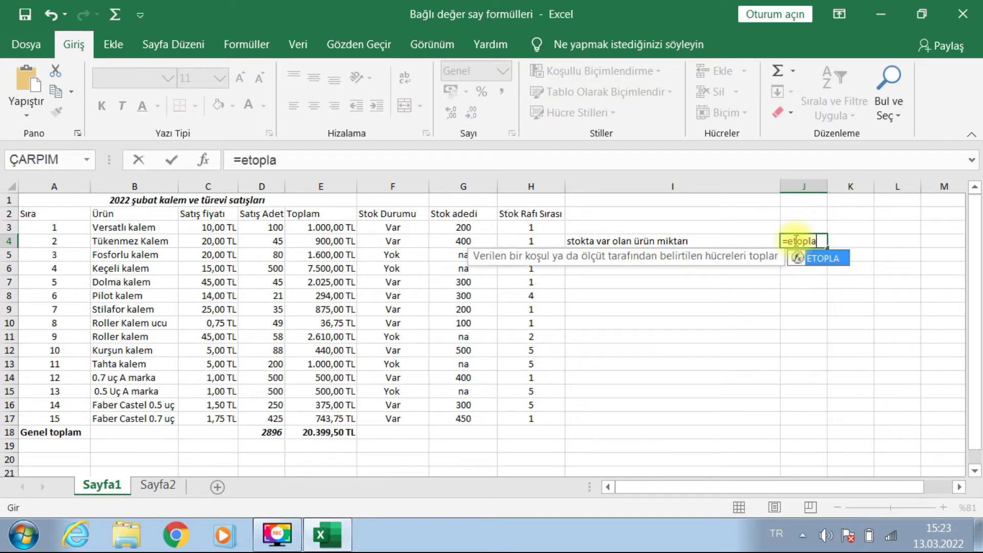
# Step: Accept the ETOPLA suggestion so cell J4 reads '=ETOPLA('
pyautogui.press('Tab')
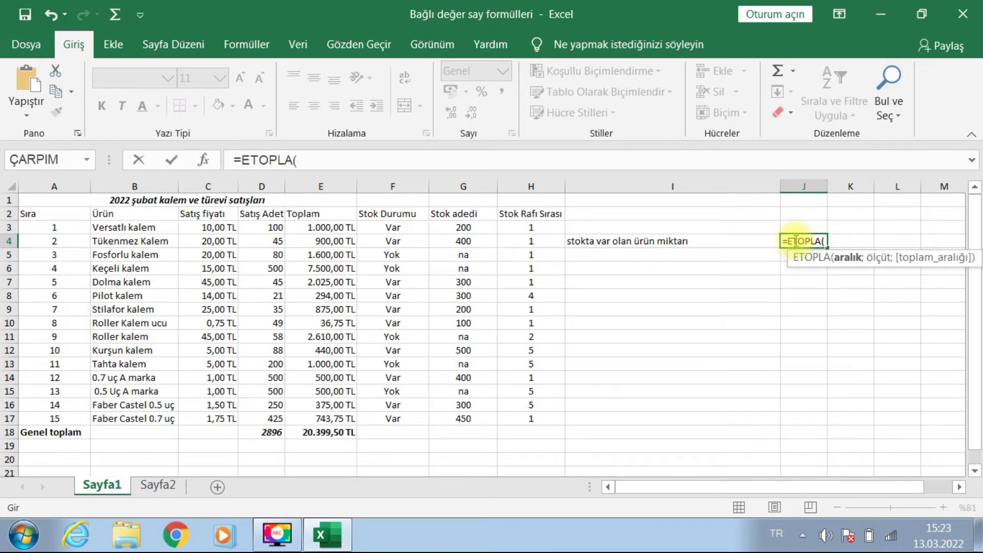
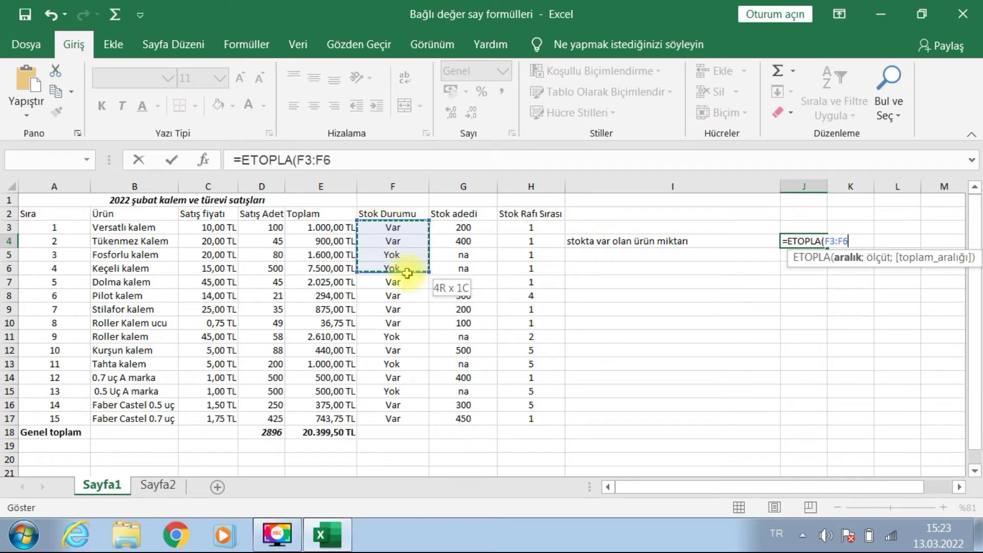
# Step: Finish J4 as =ETOPLA(F3:F17;"var";G3:G17) to total in-stock quantities, giving 3150
pyautogui.moveTo(397, 379); pyautogui.dragTo(397, 419)
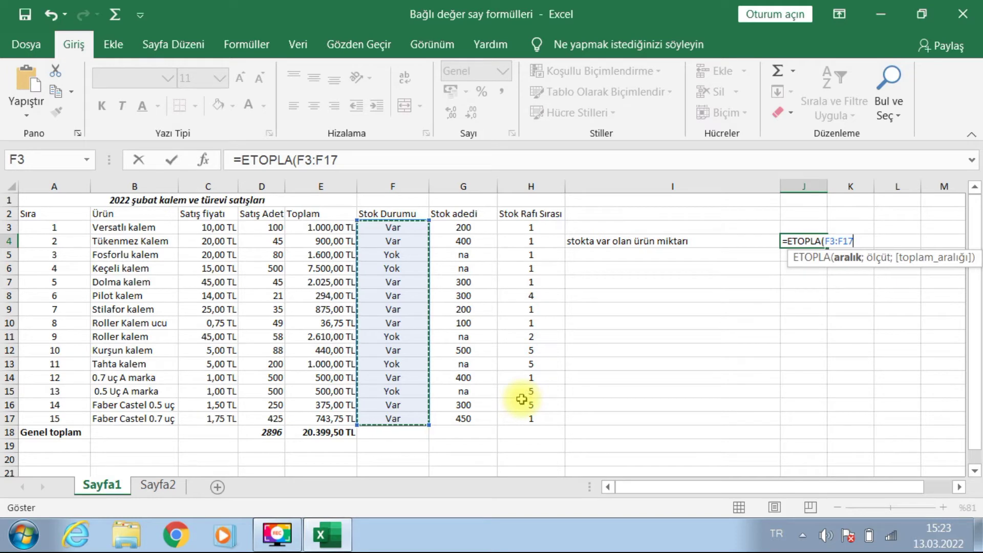
pyautogui.write(';')
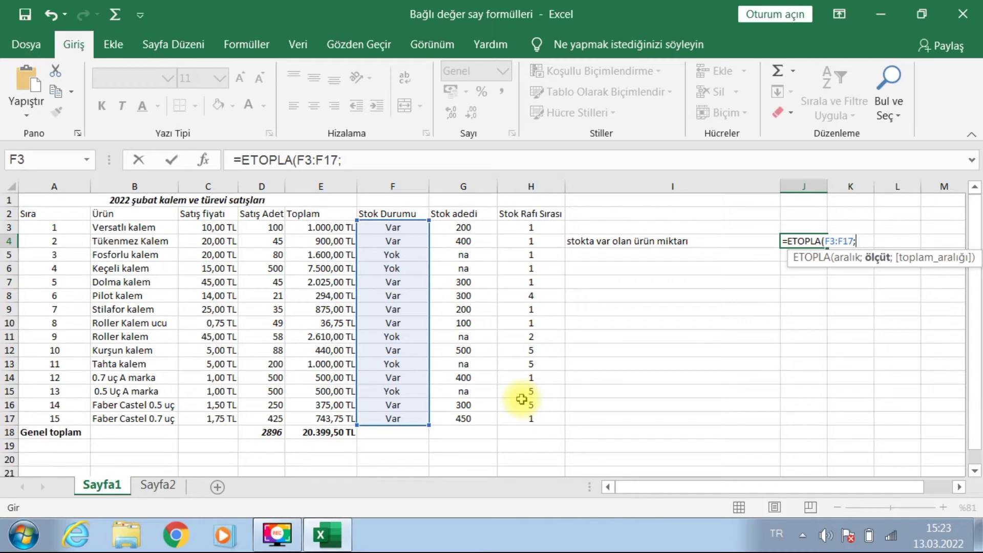
pyautogui.write('"var"')
pyautogui.write(';')
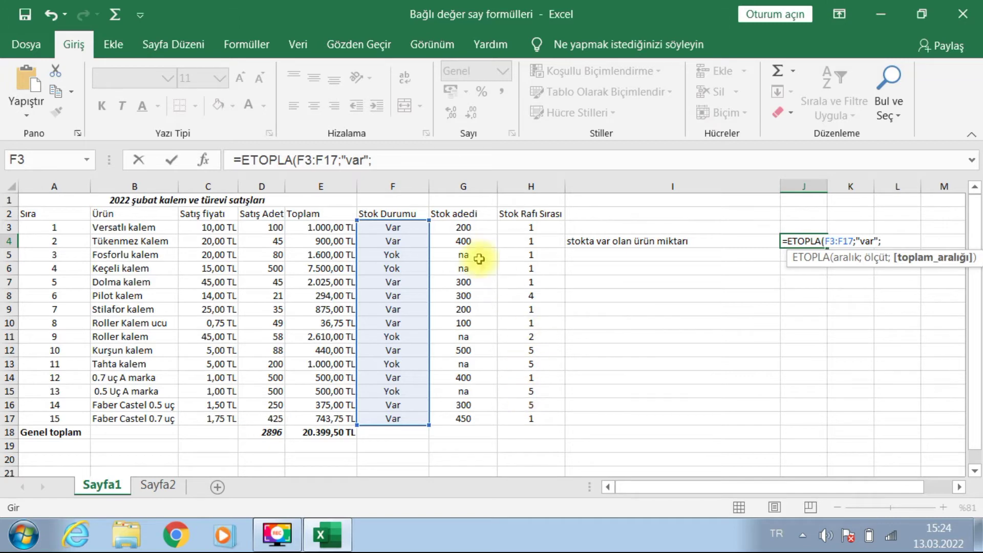
pyautogui.moveTo(488, 232); pyautogui.dragTo(470, 402)
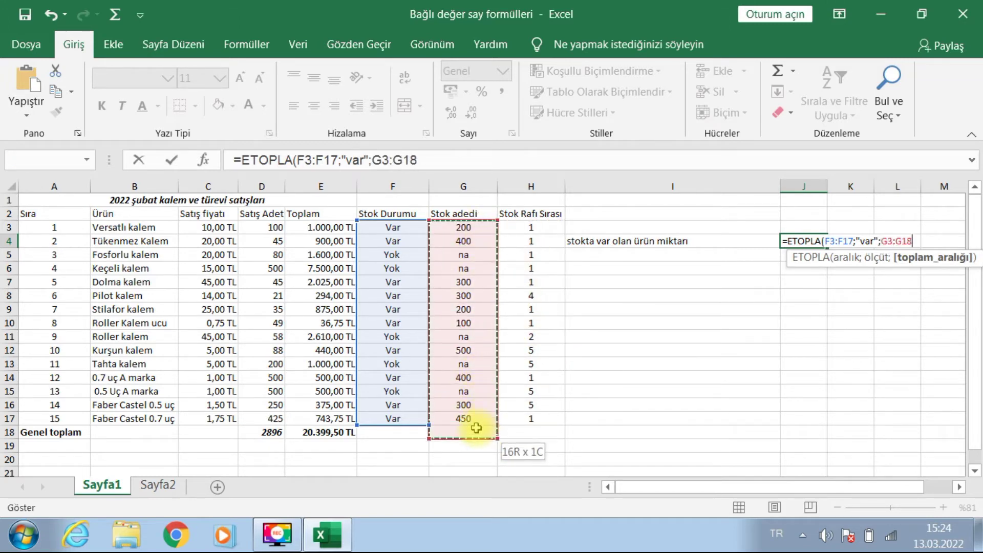
pyautogui.moveTo(470, 402); pyautogui.dragTo(470, 418)
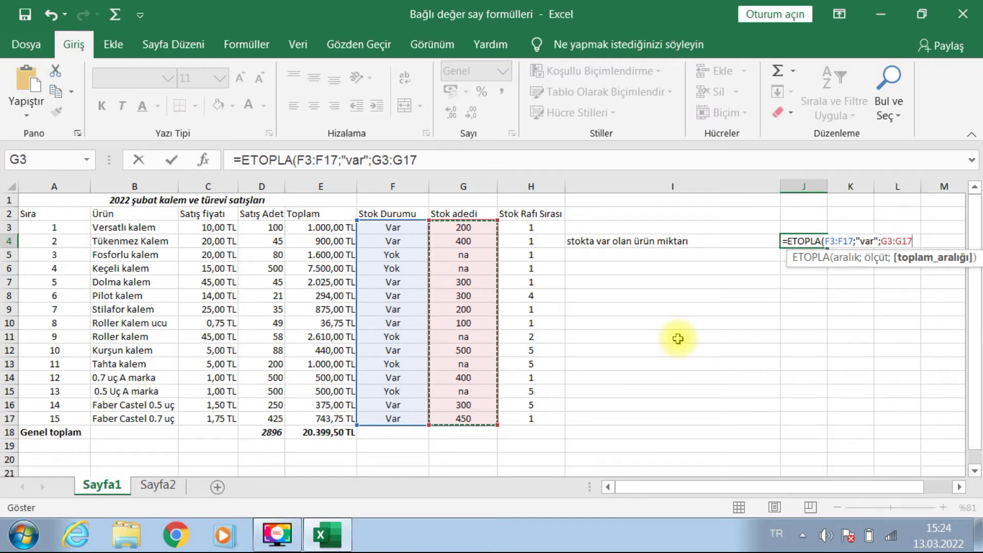
pyautogui.press('Tab')
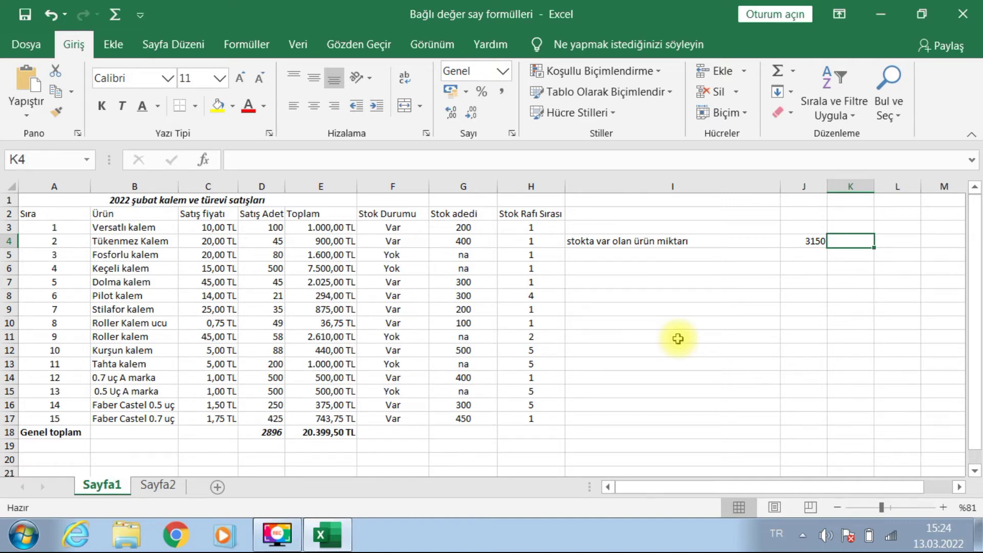
# Step: Enter the label '1 numaralı rafta var olan ürün miktarı' in I6, moving on to J6
pyautogui.click(586, 267)
pyautogui.write('1 numaralı rafta')
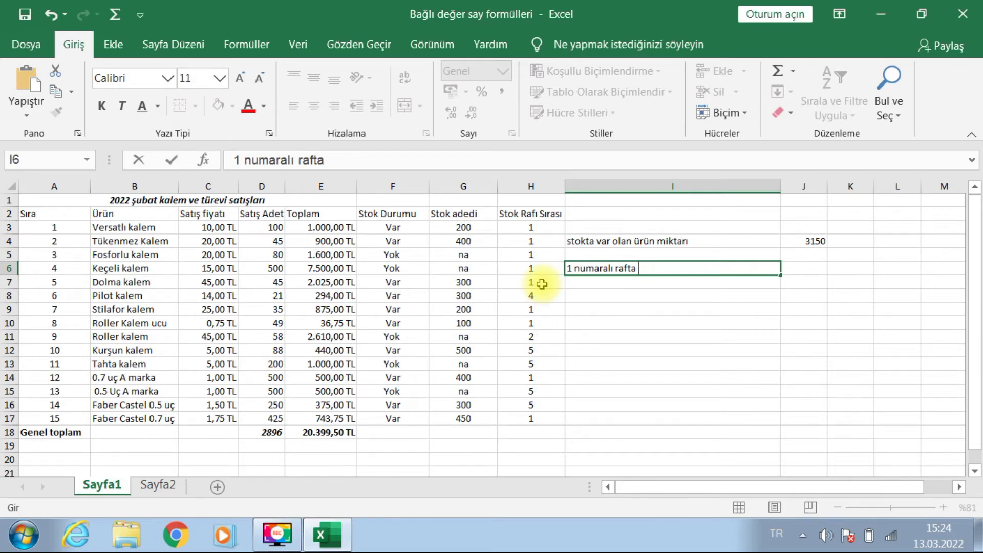
pyautogui.write('var olan ')
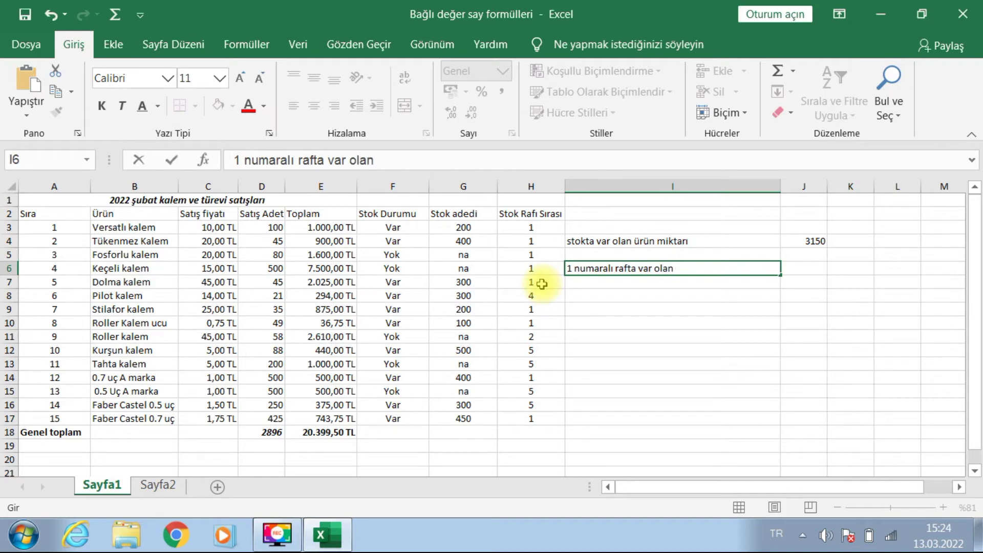
pyautogui.write('ürün miktarı')
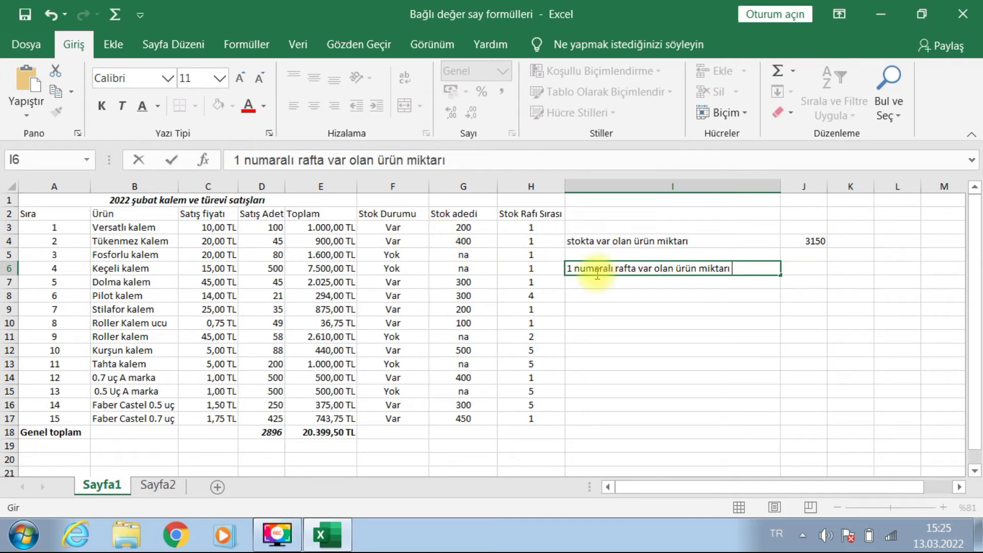
pyautogui.click(795, 267)
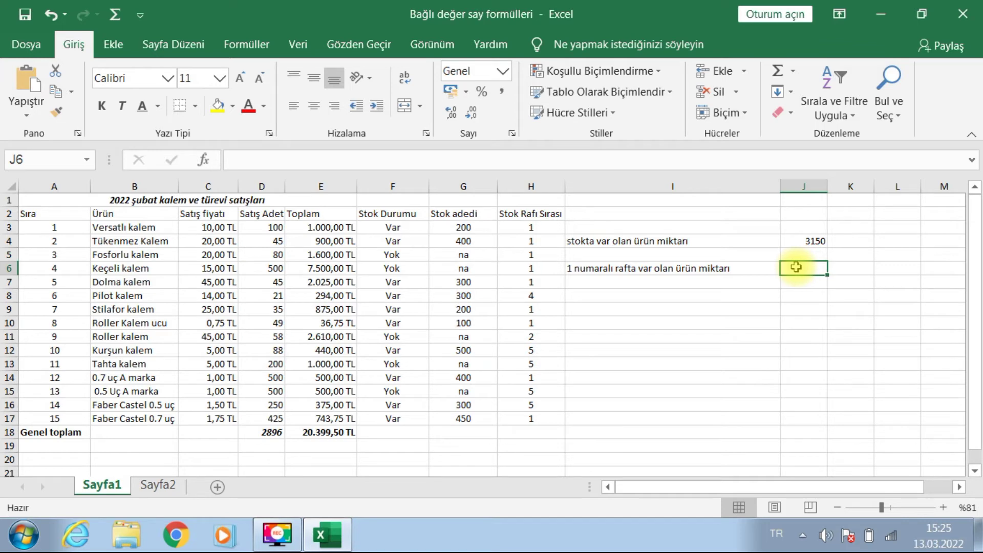
# Step: Begin a ÇOKETOPLA formula in J6 summing G3:G17, with F3:F17 as the first criteria range
pyautogui.write('=ç')
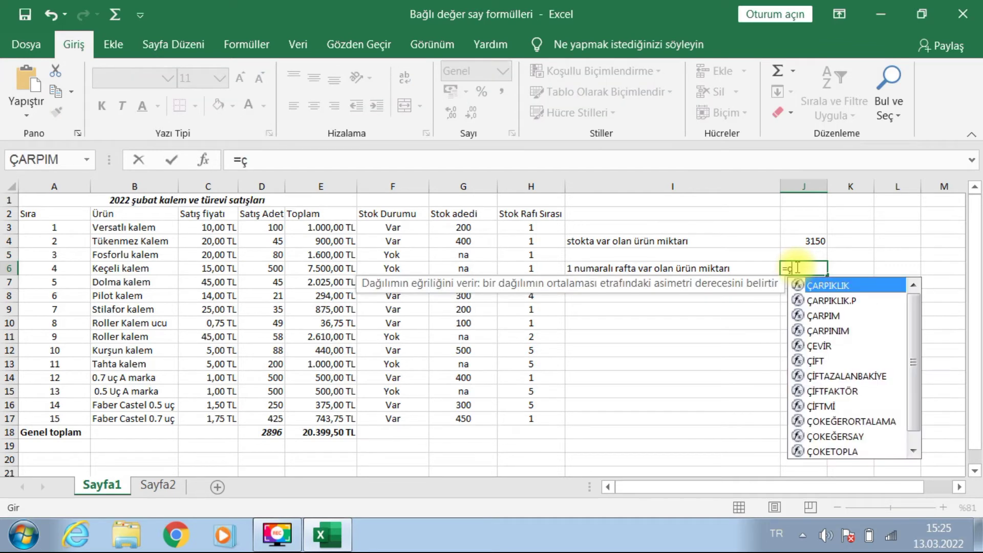
pyautogui.write('oke')
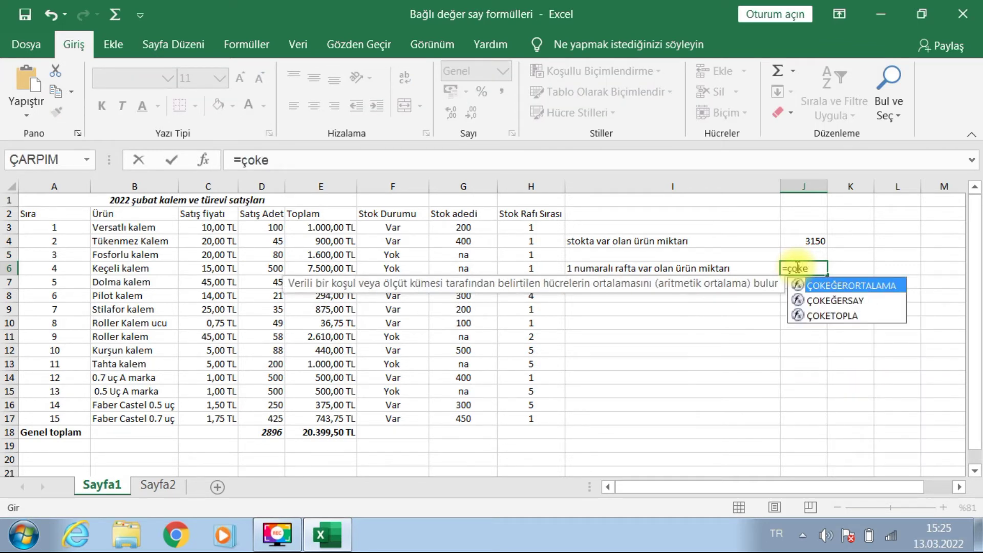
pyautogui.press('Down')
pyautogui.press('Down')
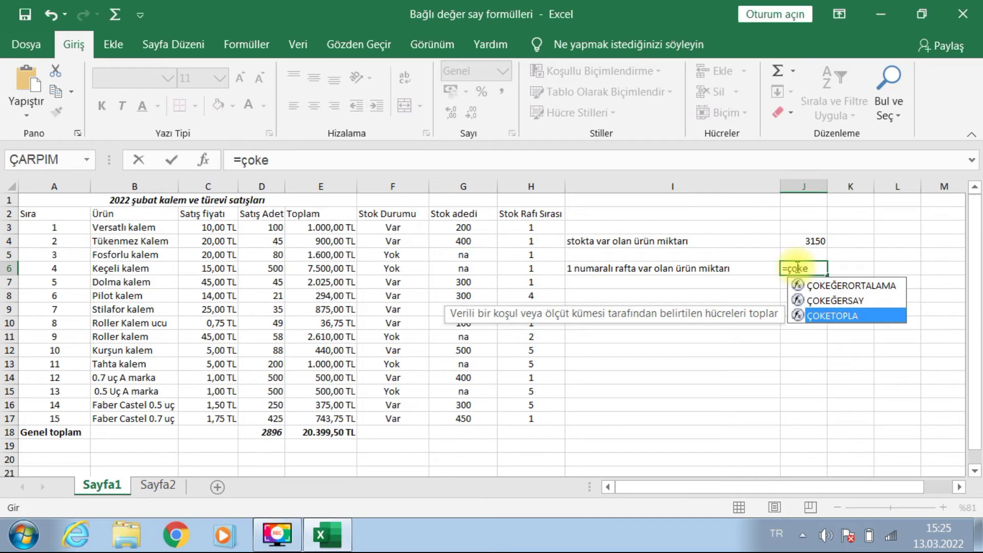
pyautogui.press('Tab')
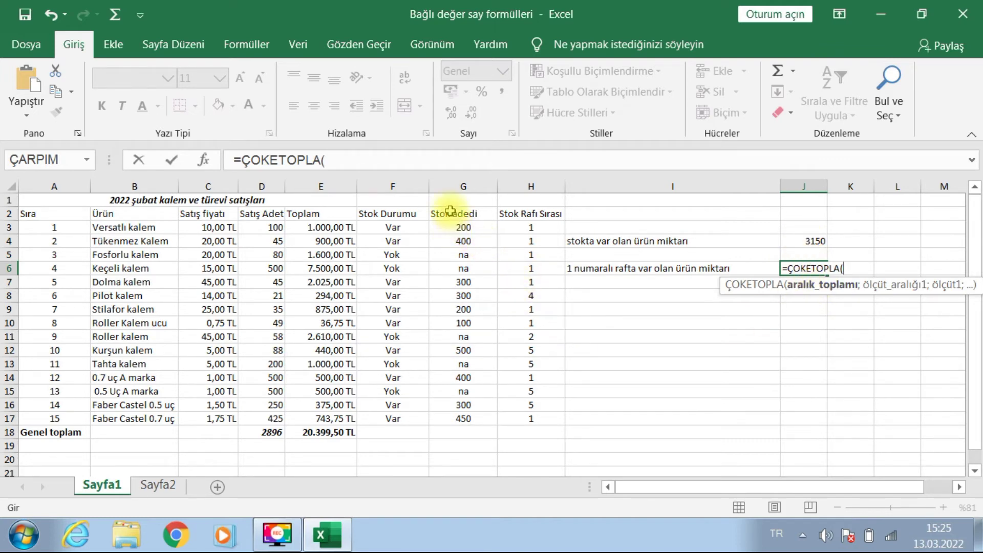
pyautogui.moveTo(450, 227); pyautogui.dragTo(458, 326)
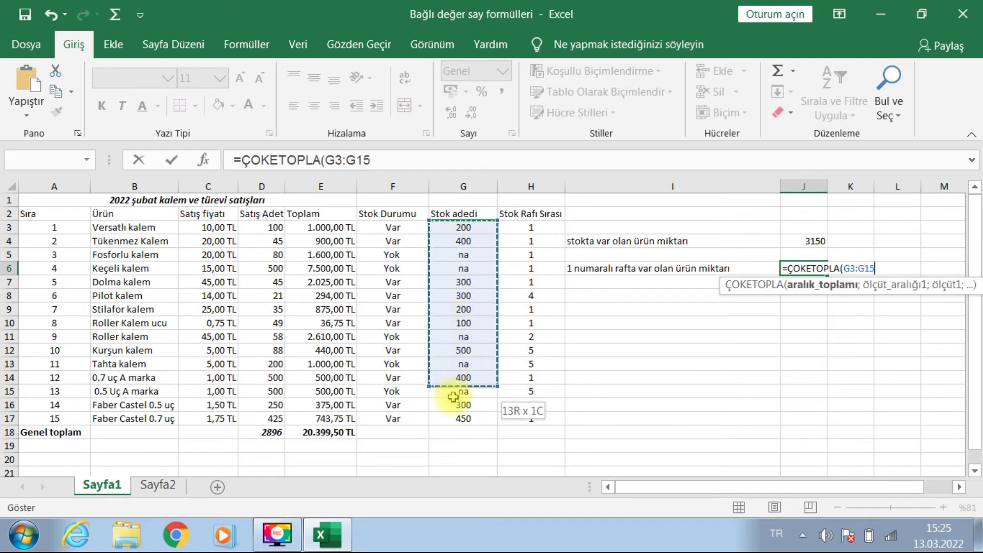
pyautogui.moveTo(459, 326); pyautogui.dragTo(463, 422)
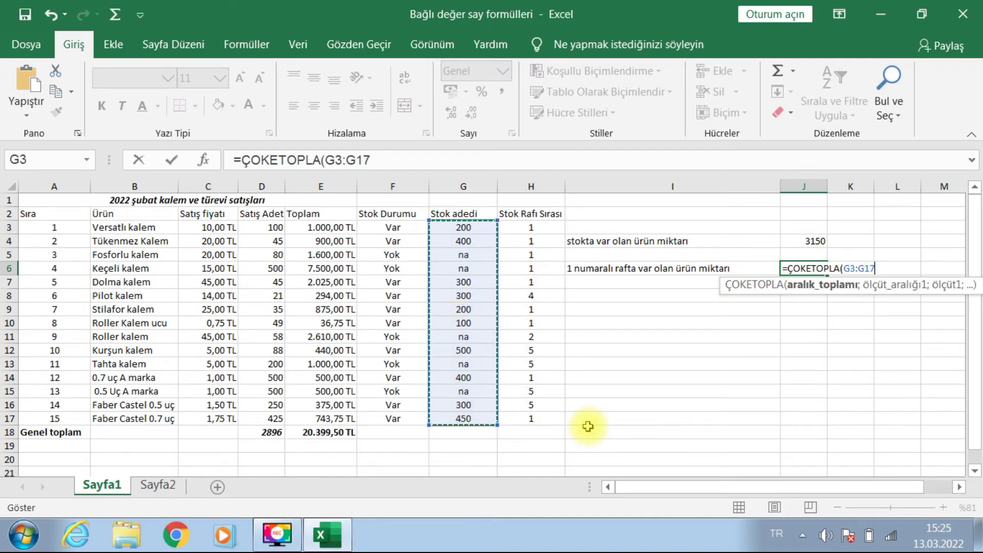
pyautogui.write(';')
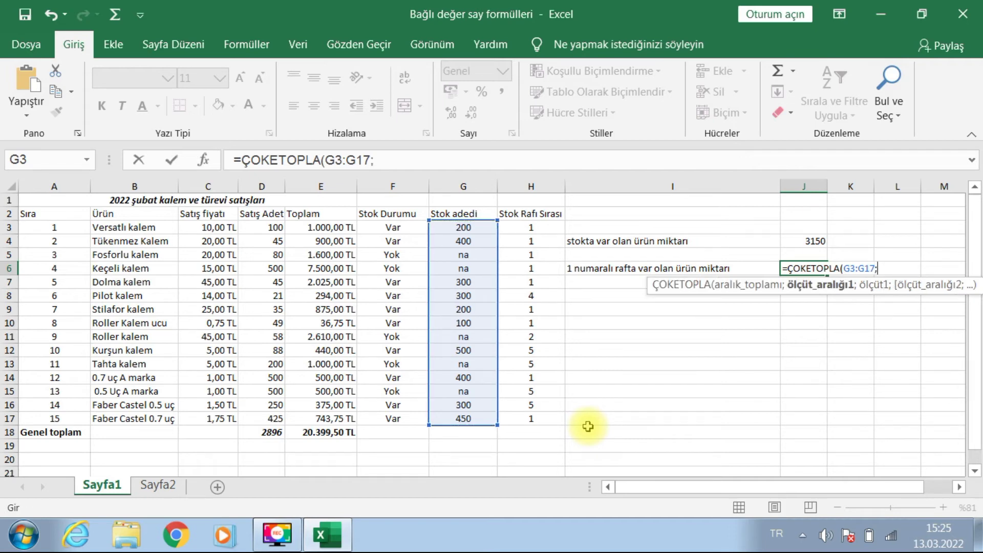
pyautogui.moveTo(384, 226); pyautogui.dragTo(392, 419)
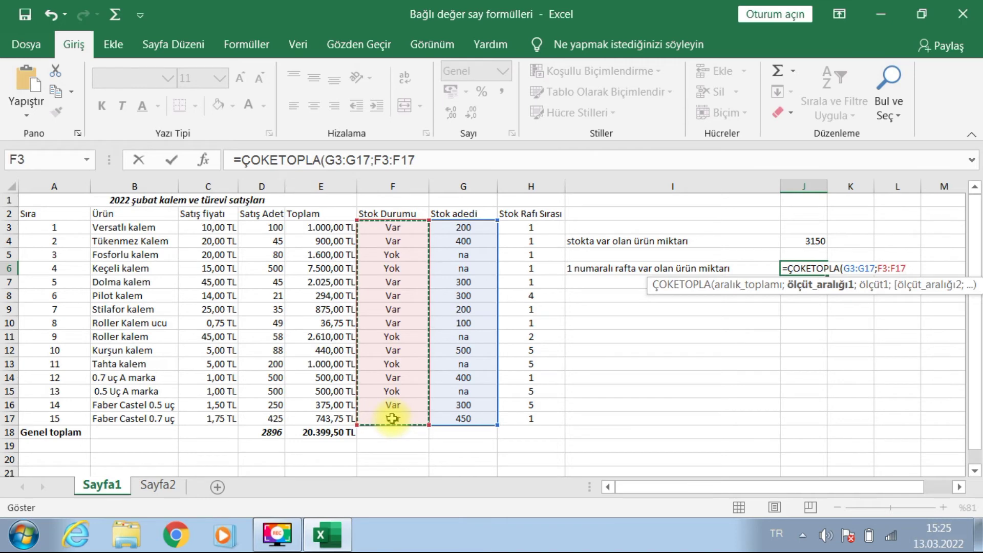
# Step: Add the "var" condition and shelf "1" on H3:H17 to J6's ÇOKETOPLA, giving 2050
pyautogui.write(';"var')
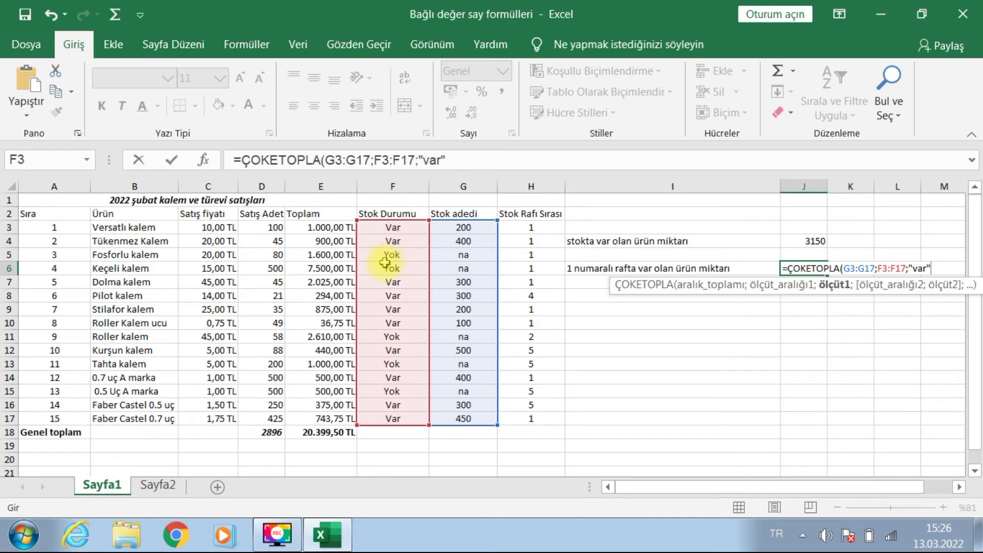
pyautogui.write(';')
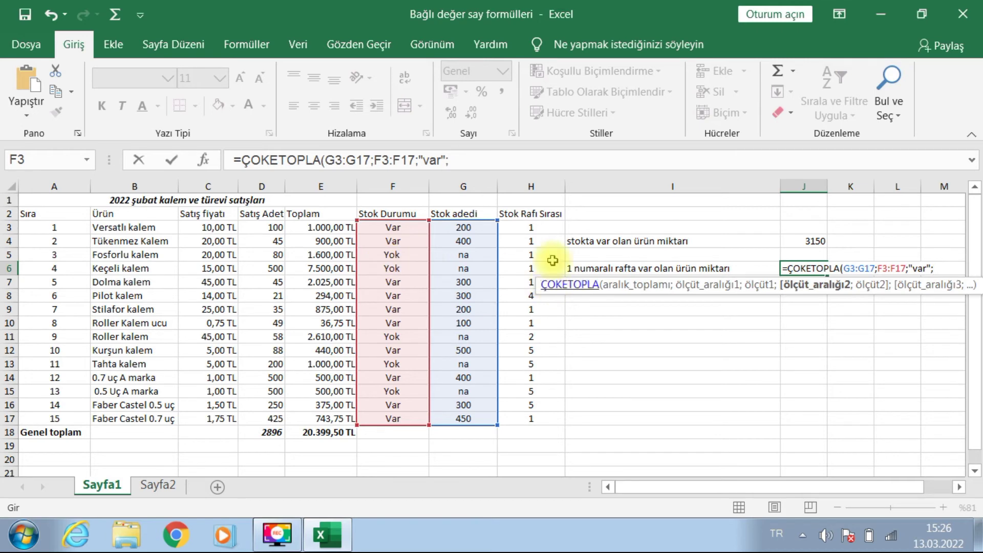
pyautogui.click(517, 225)
pyautogui.moveTo(517, 249); pyautogui.dragTo(532, 422)
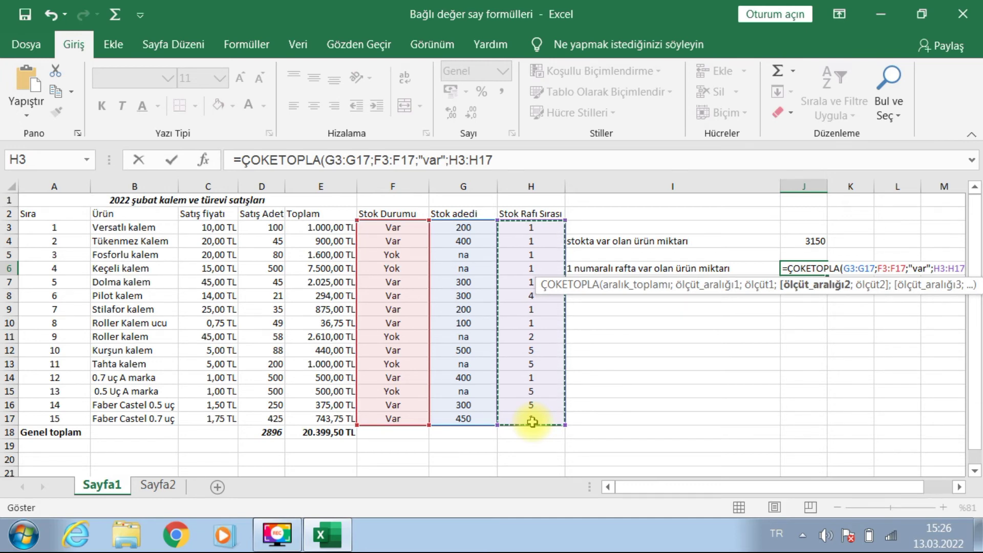
pyautogui.write(';"1')
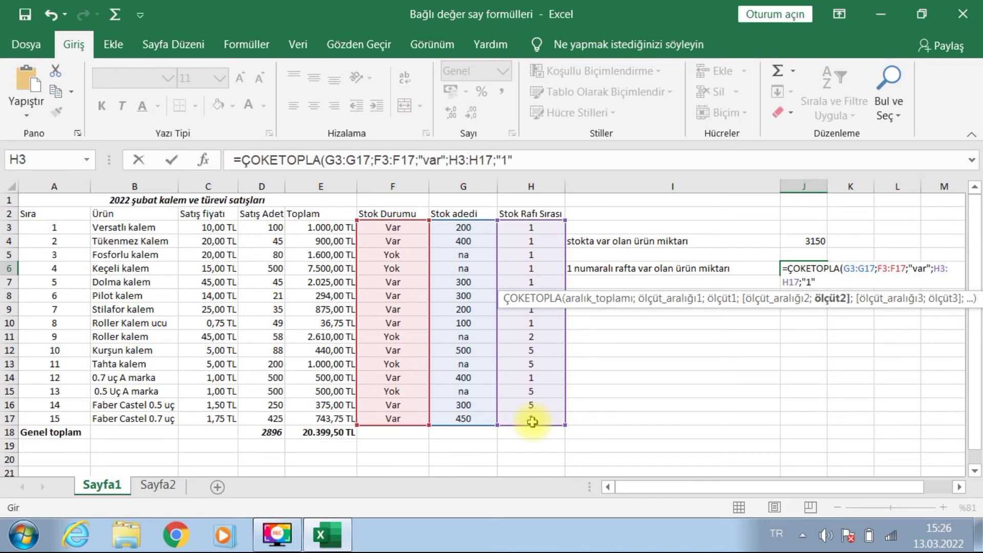
pyautogui.press('Tab')
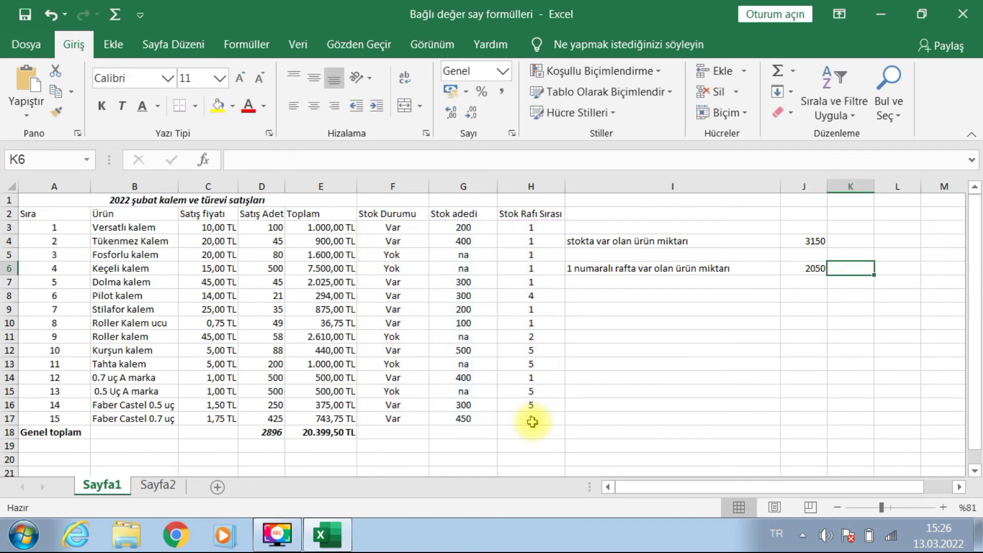